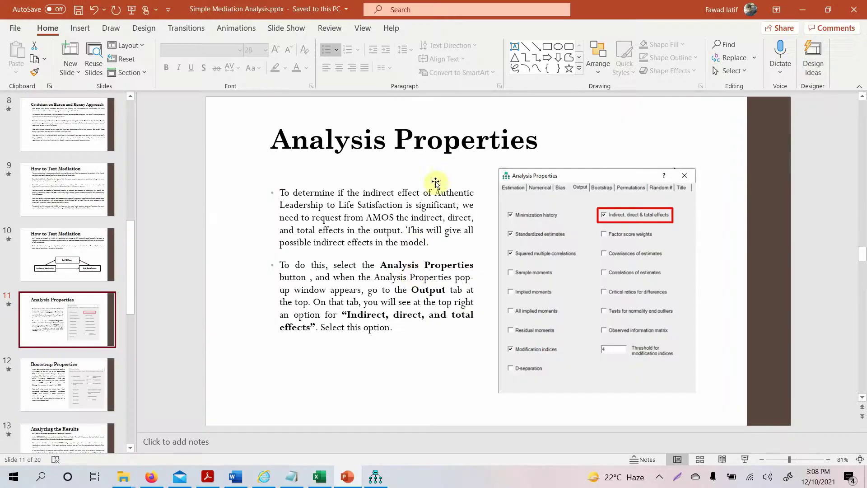
Step: Switch from the PowerPoint slides to the Amos path diagram with AUL_IV, SE_MV and LS_DV
click(377, 473)
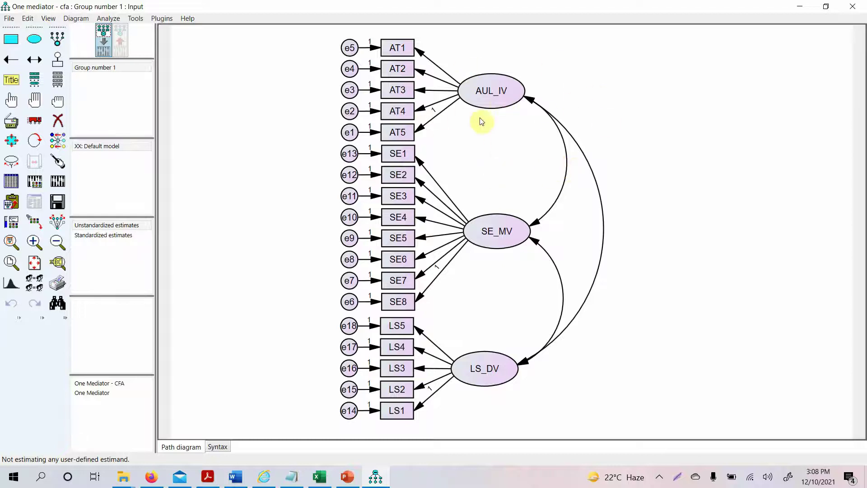
Step: With Preserve symmetries on, move AUL_IV, SE_MV and LS_DV and their indicators into a triangle
click(34, 121)
drag(484, 98, 294, 124)
key(ctrl+z)
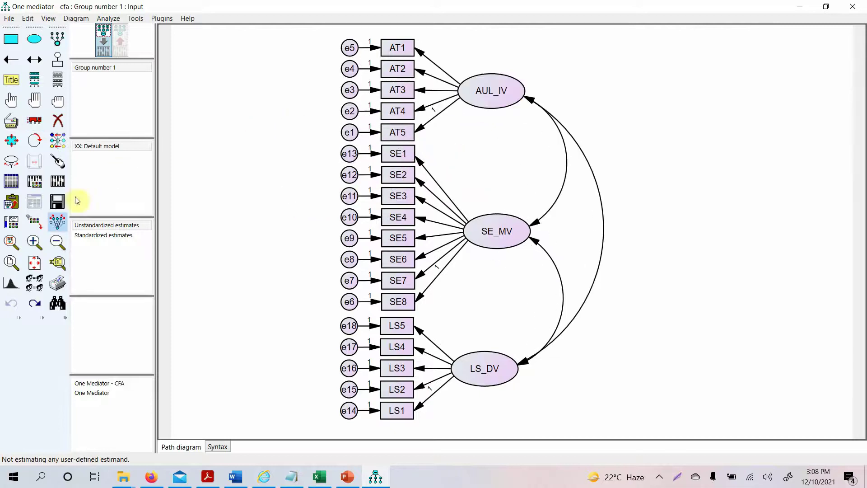
click(65, 222)
click(34, 121)
drag(492, 90, 340, 227)
drag(501, 231, 535, 130)
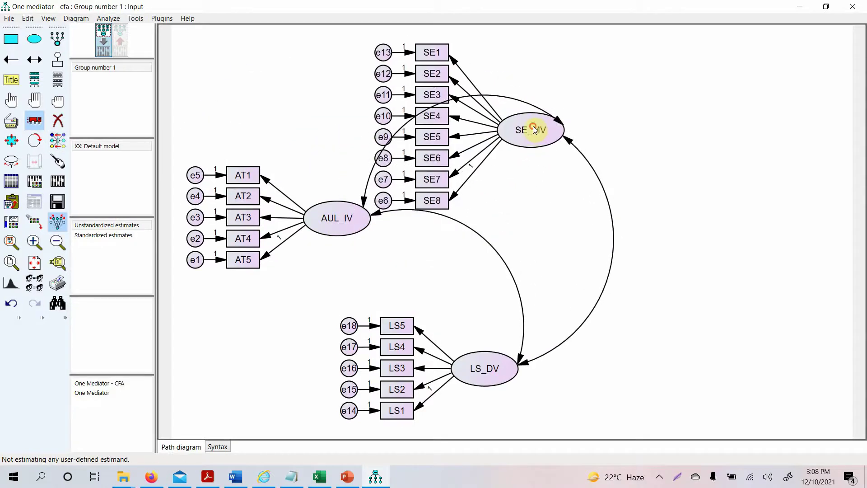
drag(484, 368, 755, 229)
Step: Rotate SE_MV's and LS_DV's indicators outward and shift LS_DV slightly left
click(34, 141)
click(525, 130)
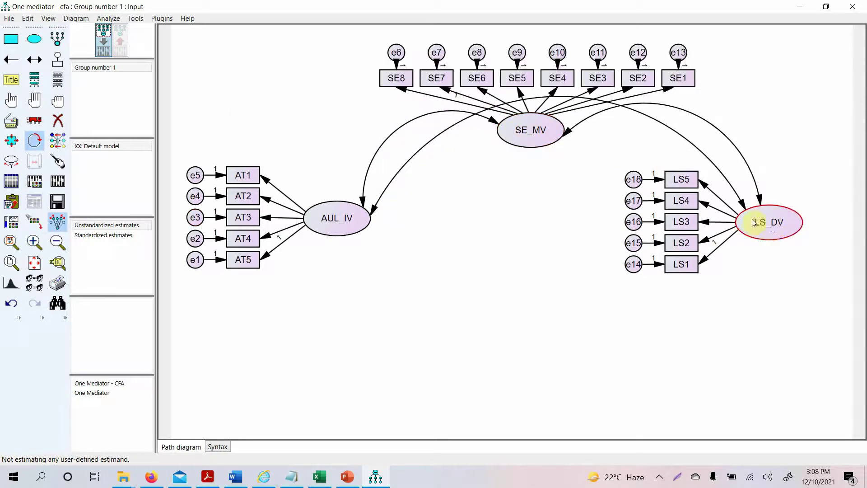
double_click(784, 231)
click(35, 120)
drag(766, 229, 687, 231)
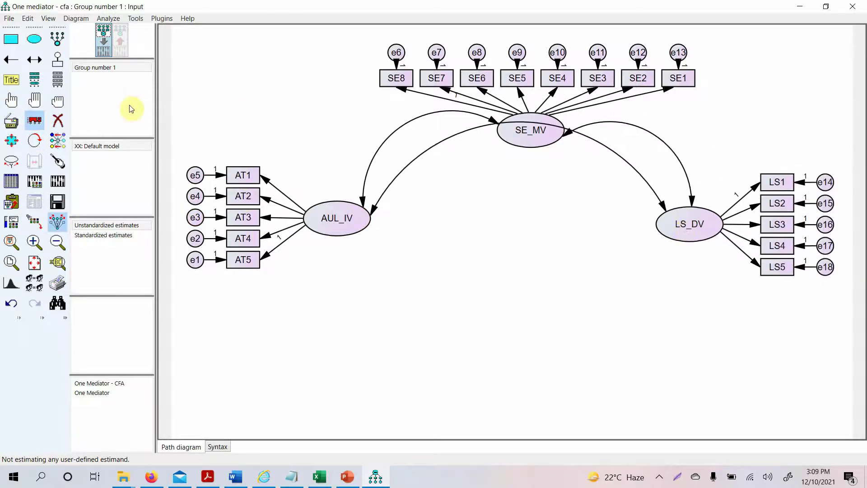
Step: Erase the covariance arcs linking SE_MV to AUL_IV and to LS_DV
click(57, 121)
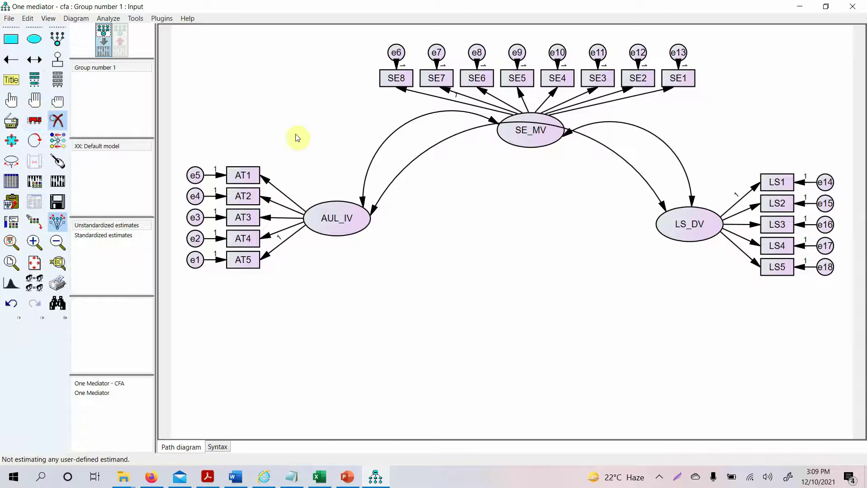
click(371, 162)
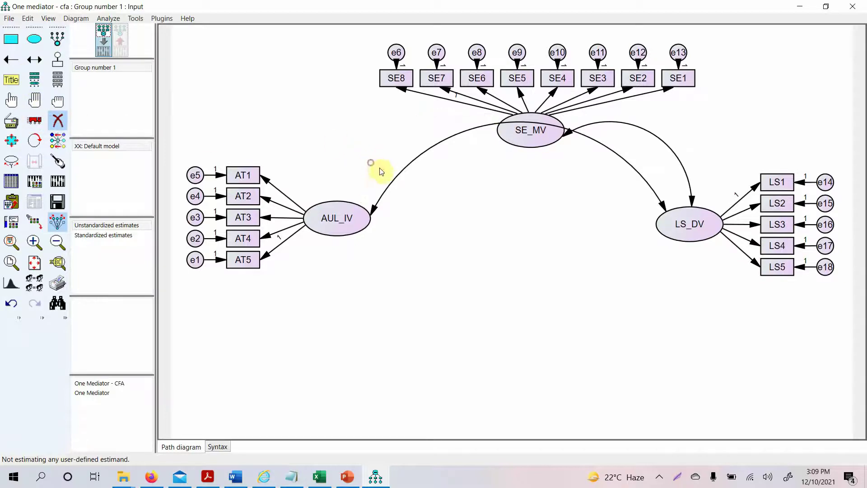
click(386, 188)
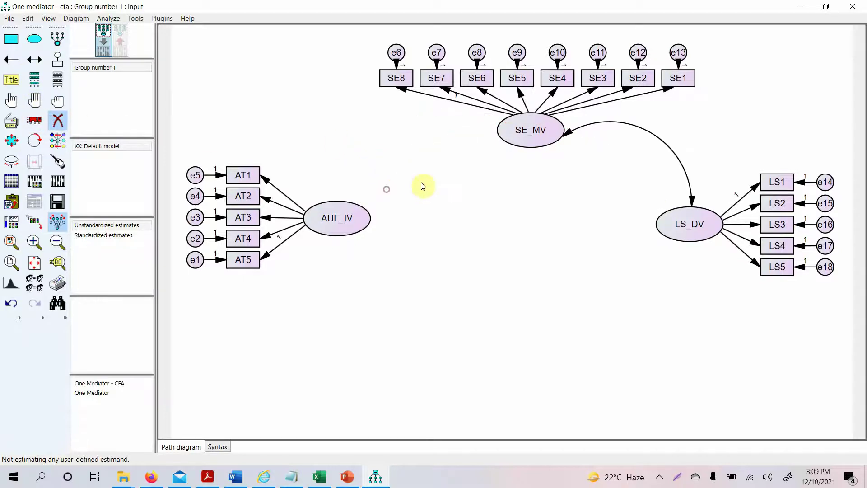
click(658, 140)
Step: Draw single-headed regression paths from AUL_IV to LS_DV and SE_MV
click(11, 60)
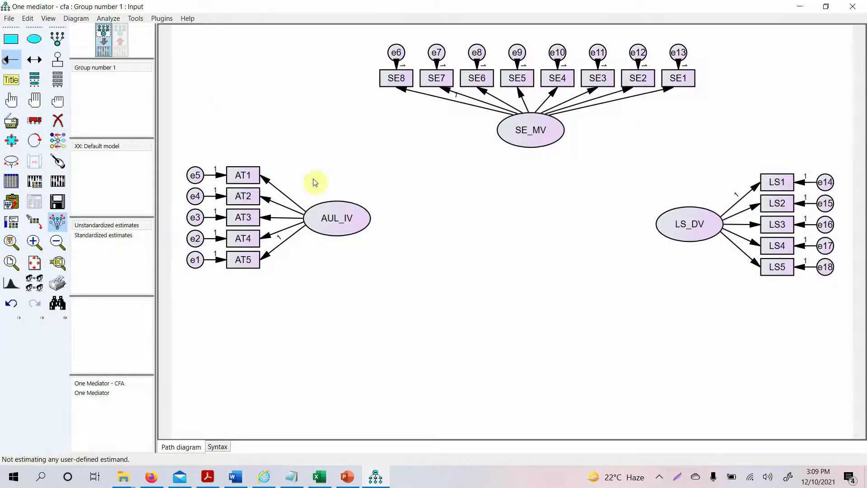
drag(366, 221, 672, 226)
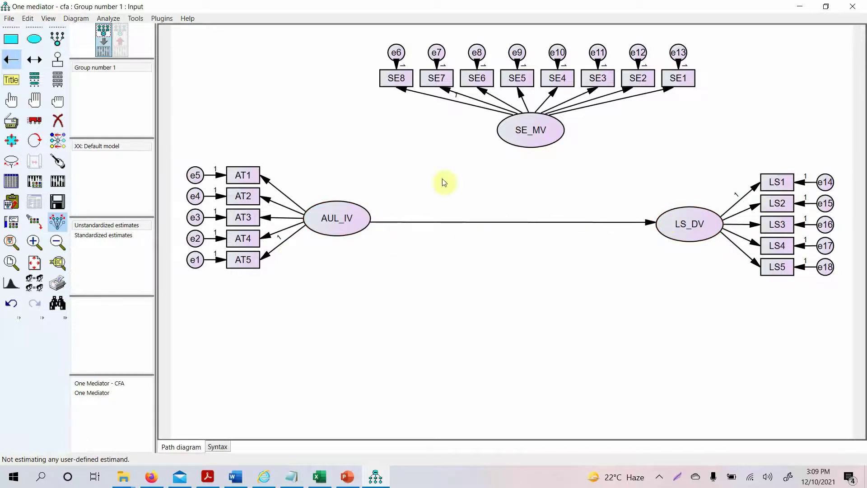
drag(341, 214, 664, 218)
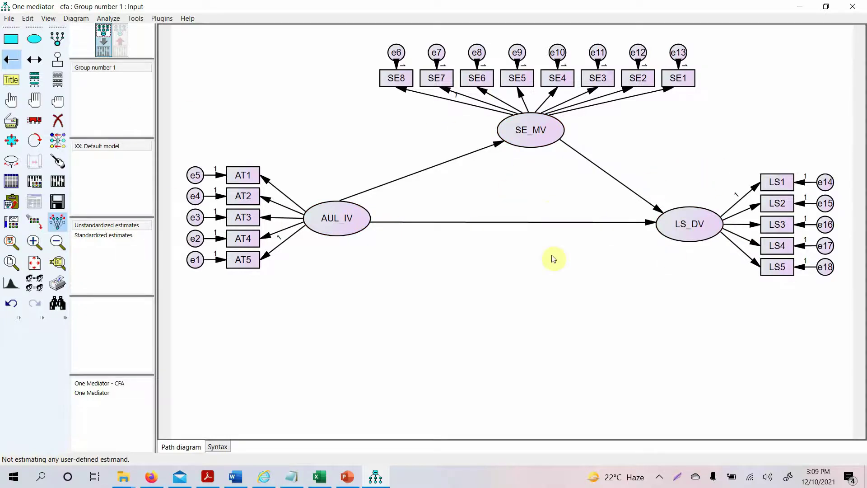
Step: Add error terms to SE_MV and LS_DV, auto-named e19 and e20 with Name Unobserved Variables
click(58, 60)
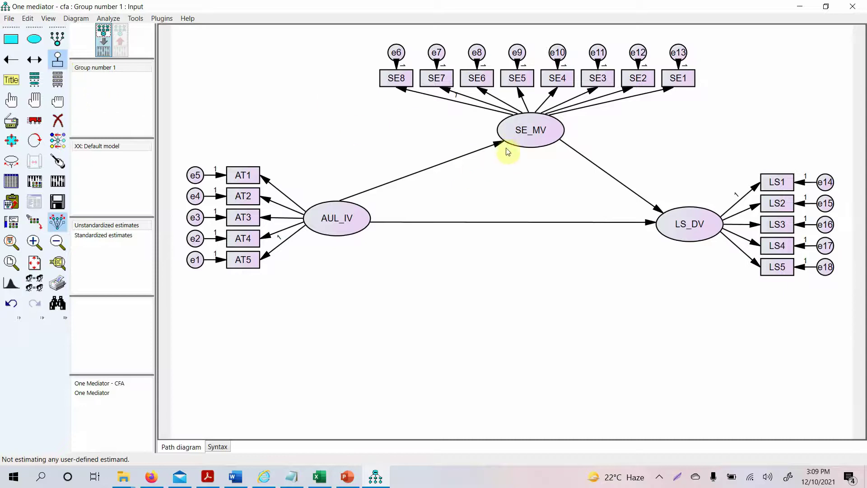
click(519, 138)
click(679, 224)
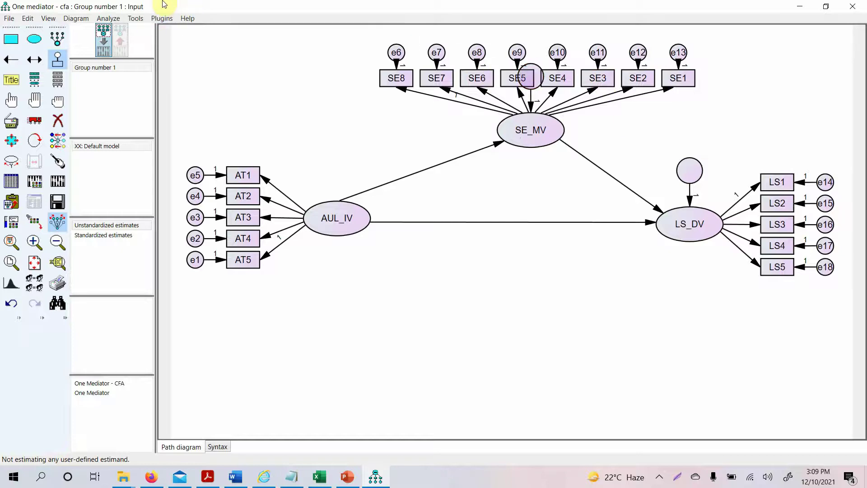
click(167, 18)
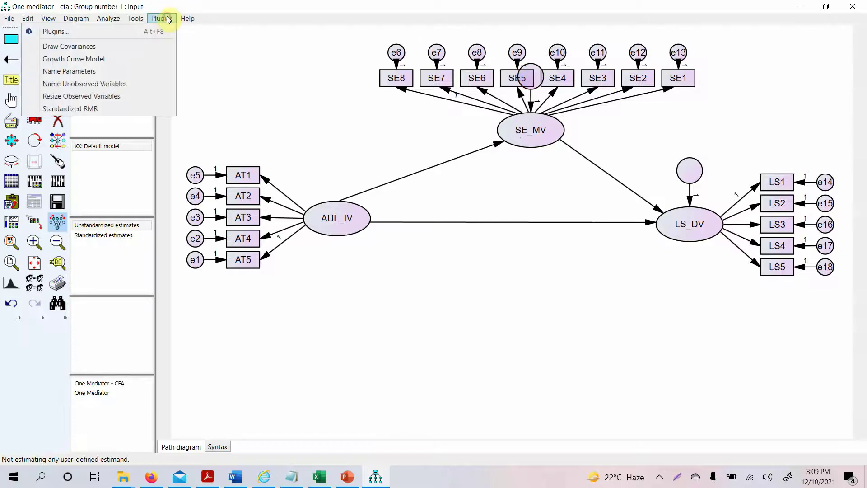
click(70, 84)
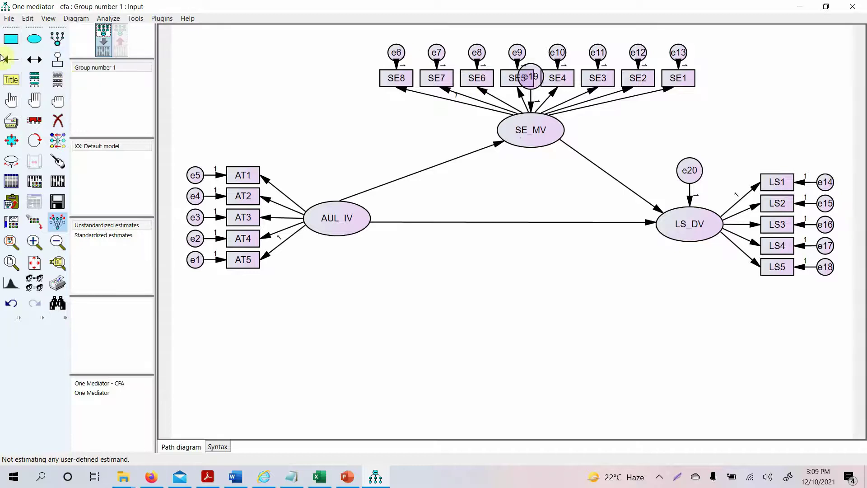
Step: Move e19 left of SE_MV and touch up the arrows on AUL_IV, SE_MV and LS_DV
click(34, 119)
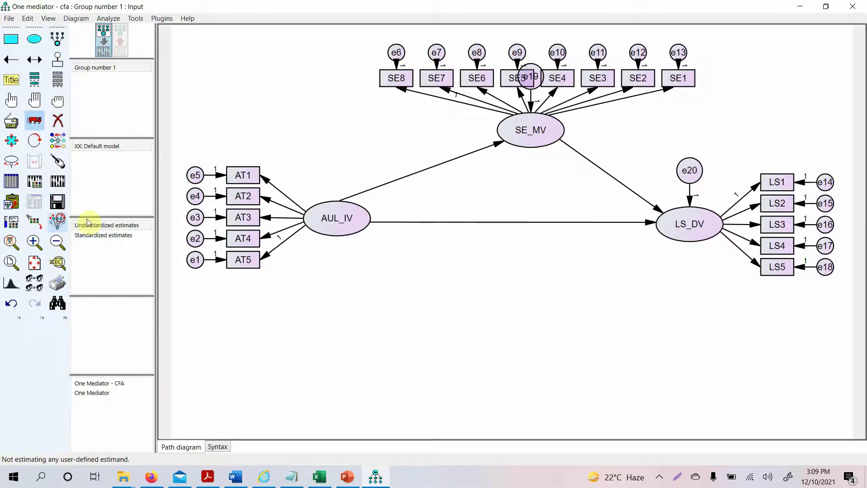
drag(531, 65, 431, 119)
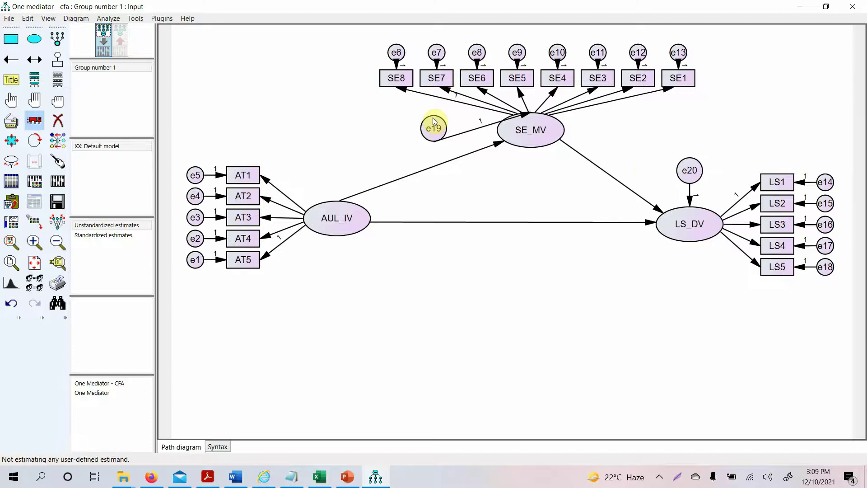
click(57, 162)
click(353, 224)
click(531, 136)
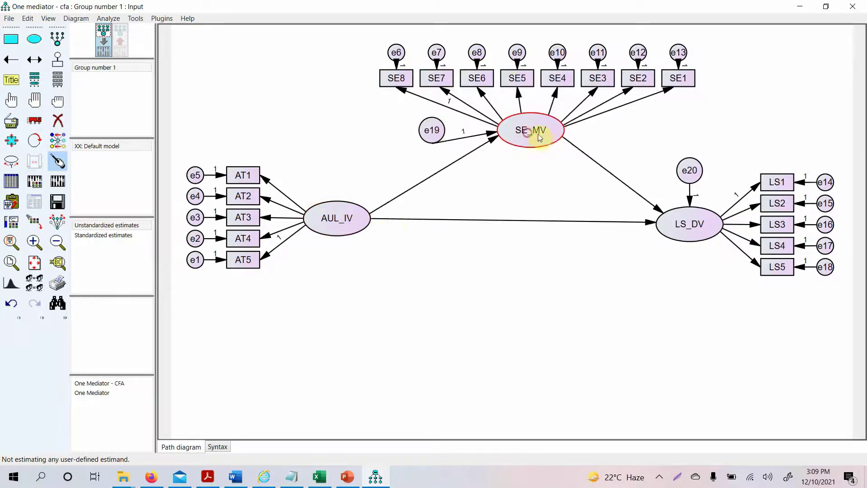
click(673, 225)
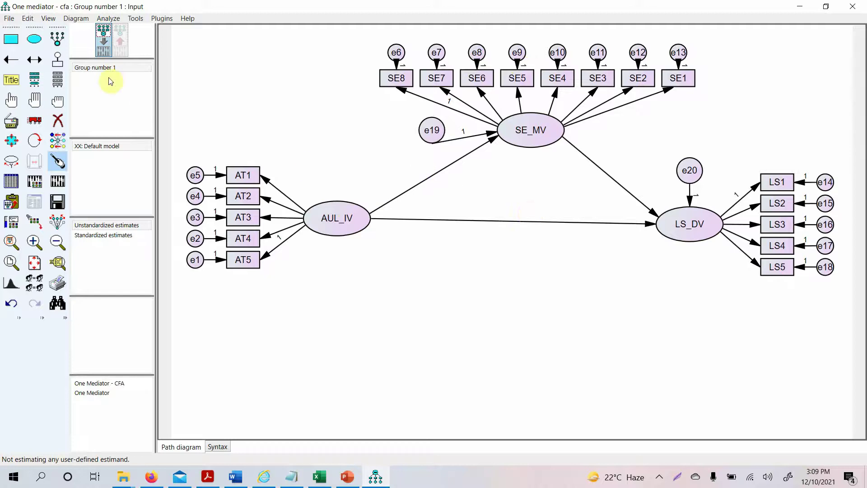
click(34, 120)
Step: Nudge AUL_IV right and request indirect, direct and total effects in the Output options
drag(337, 218, 376, 224)
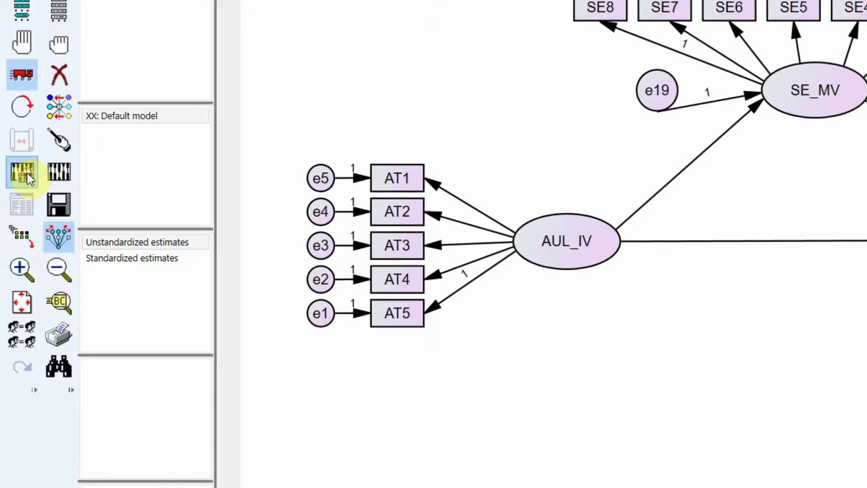
click(27, 172)
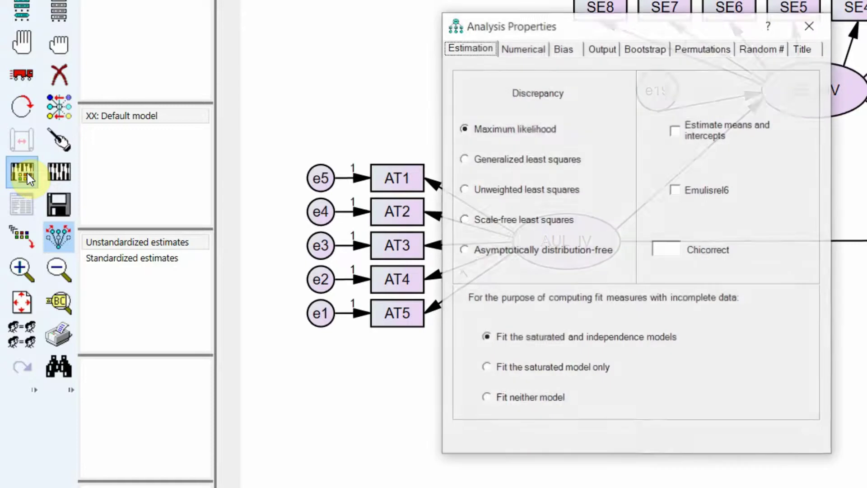
click(596, 53)
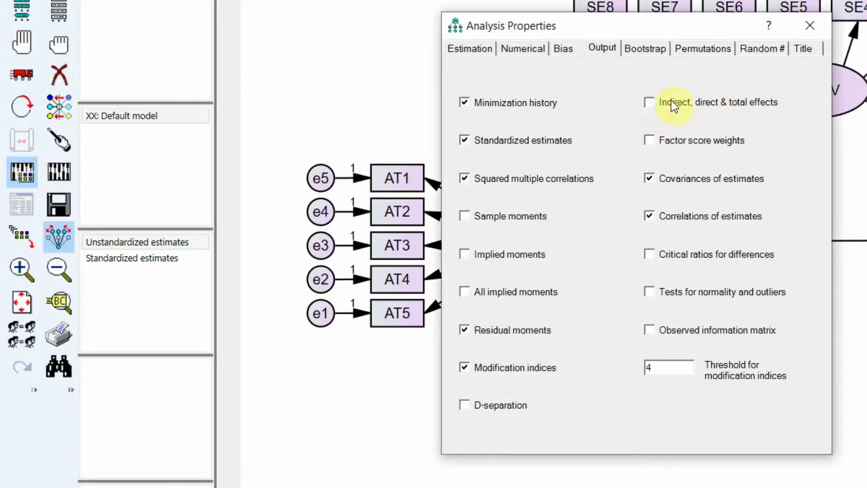
click(651, 104)
Step: Enable bootstrapping with 200 samples and 95% bias-corrected confidence intervals, then close the dialog
click(643, 46)
click(476, 107)
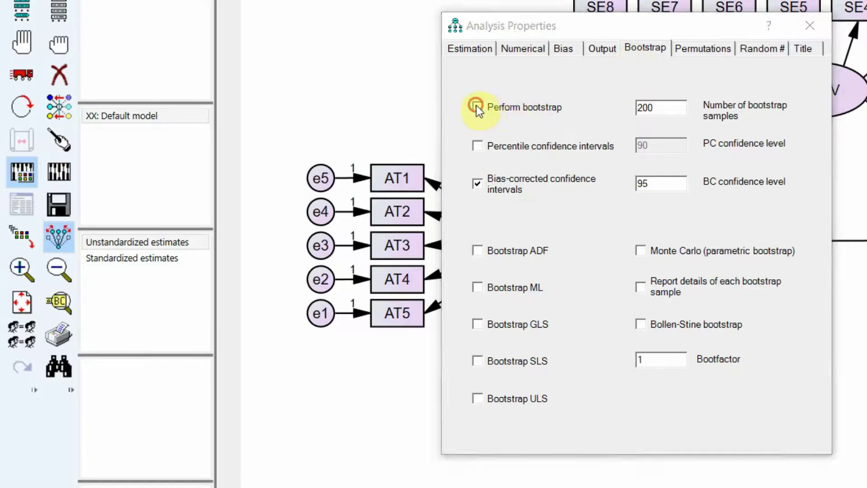
click(475, 183)
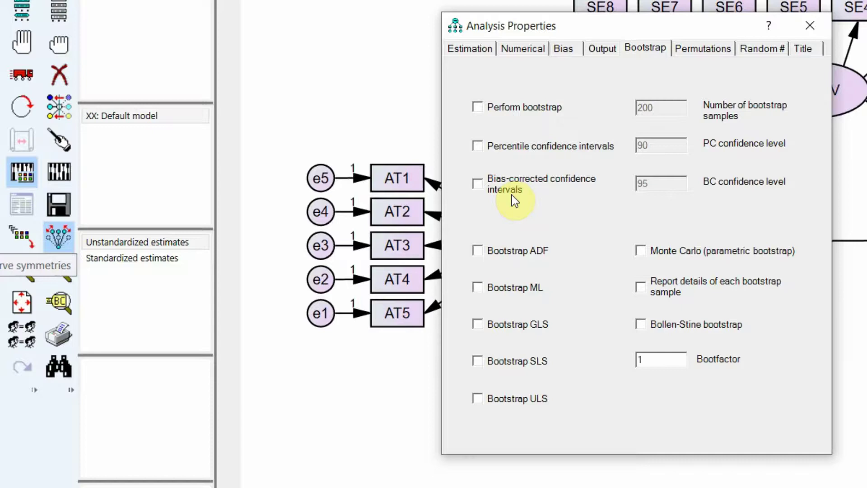
click(475, 184)
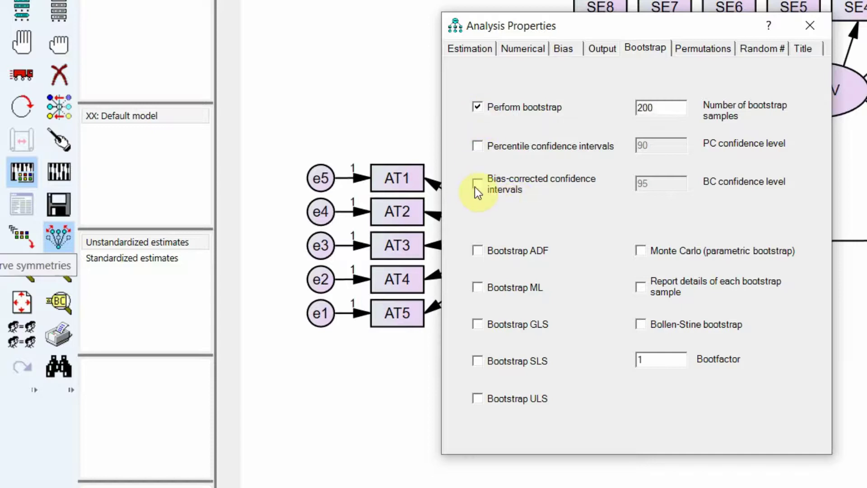
click(480, 183)
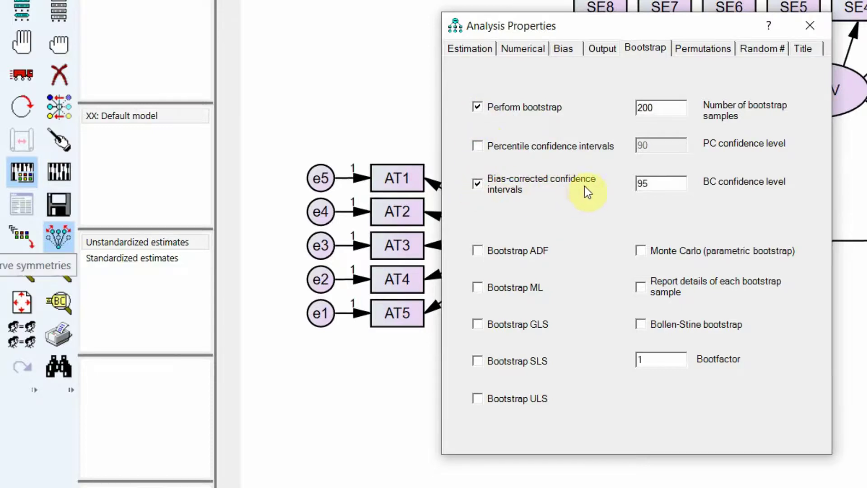
double_click(680, 185)
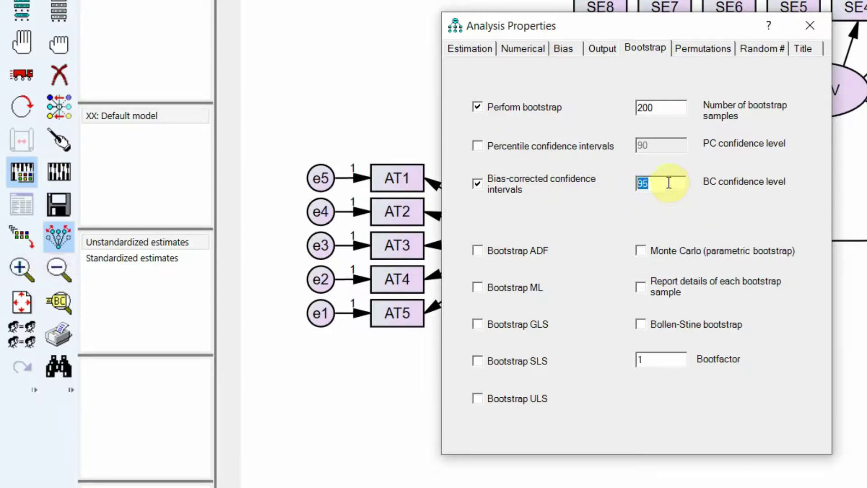
double_click(667, 107)
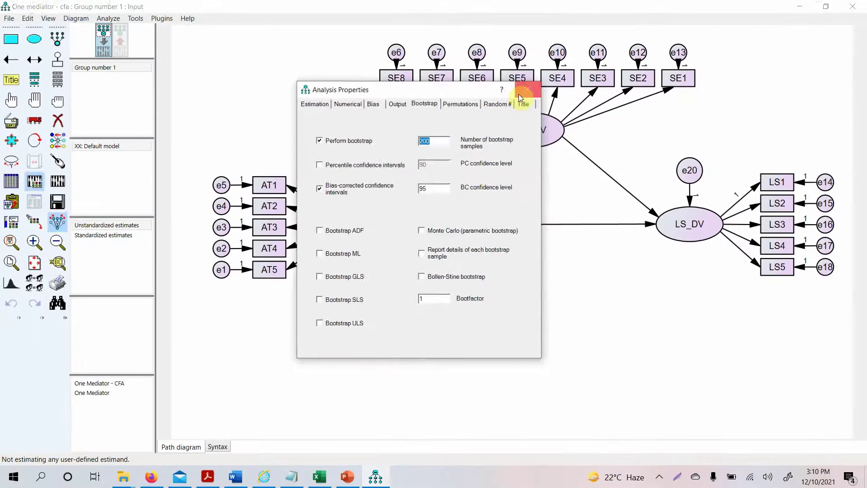
click(809, 25)
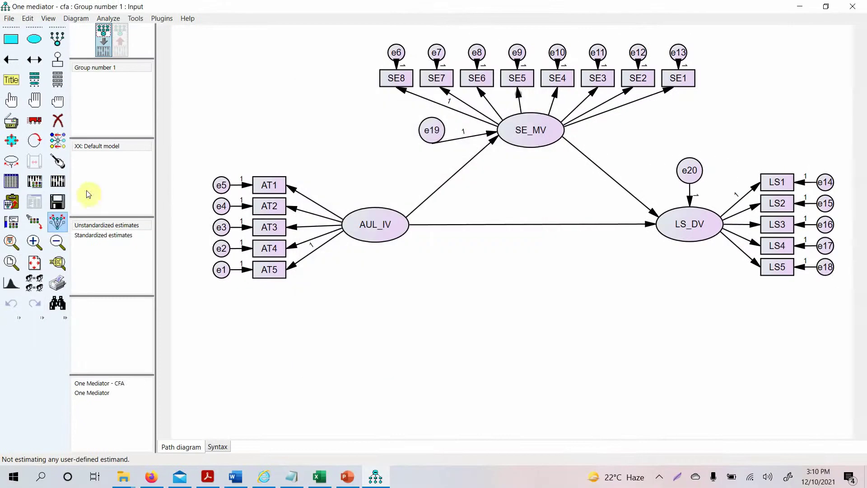
Step: Calculate estimates (chi-square 378.6, df 132) and open the Amos Output text results
click(55, 182)
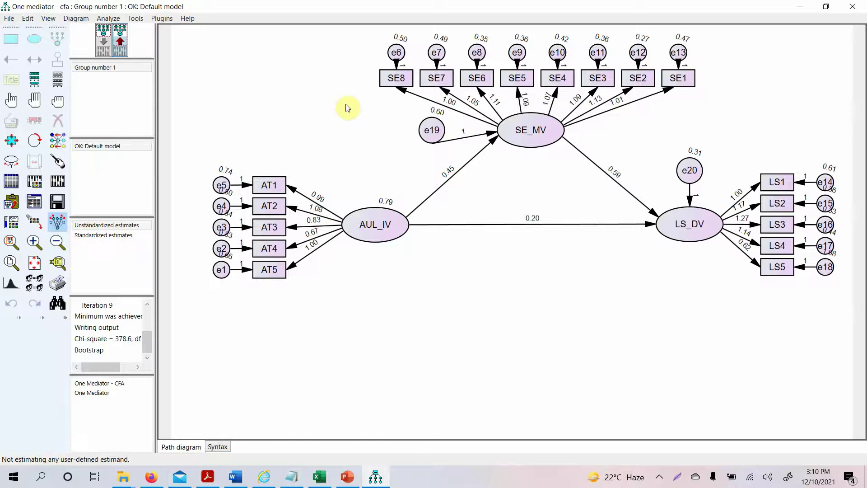
click(36, 208)
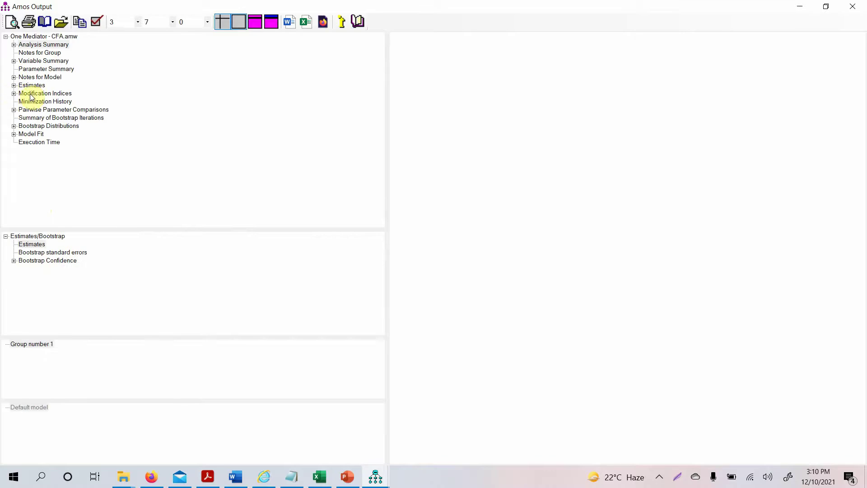
Step: Compare the Total, Direct and Indirect Effects tables, ending on Indirect Effects (AUL_IV→LS_DV .268)
double_click(15, 85)
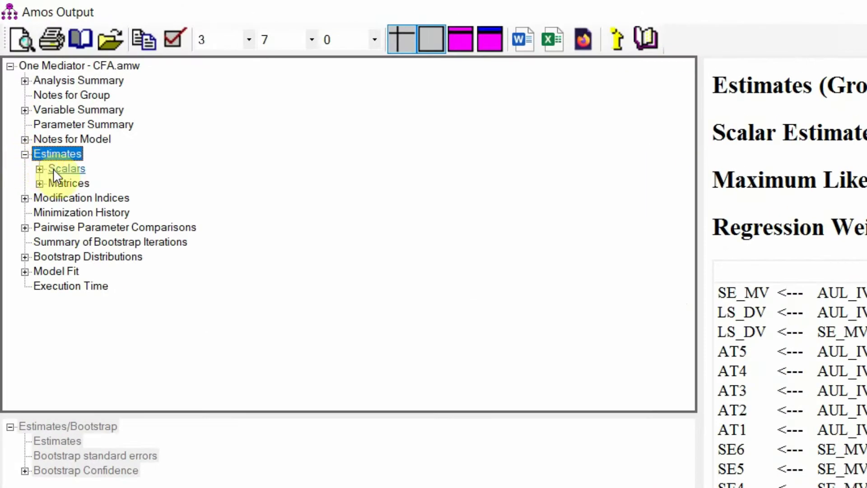
click(53, 169)
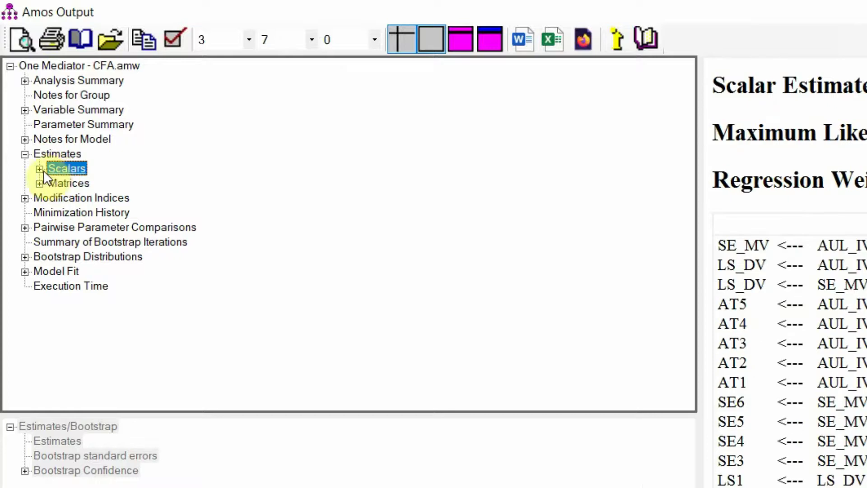
click(40, 169)
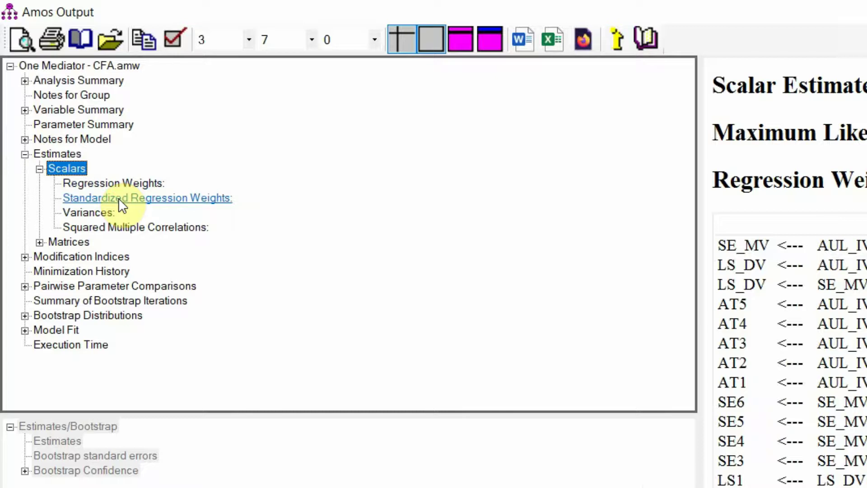
click(40, 242)
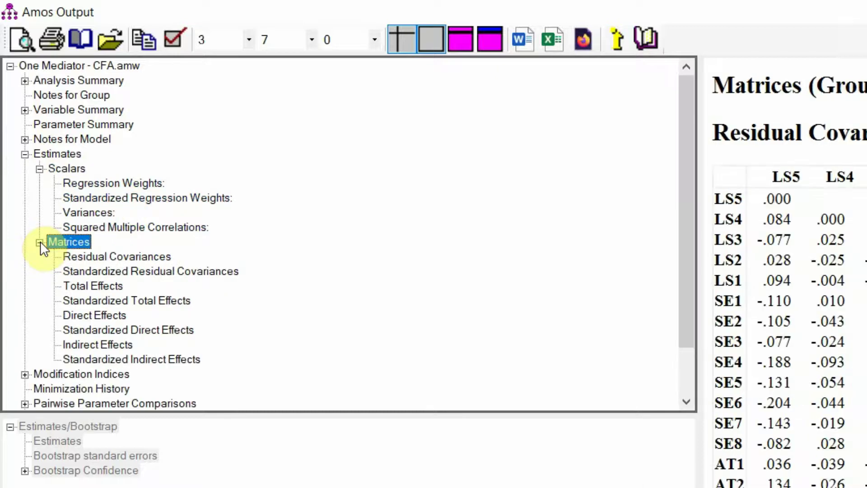
click(108, 285)
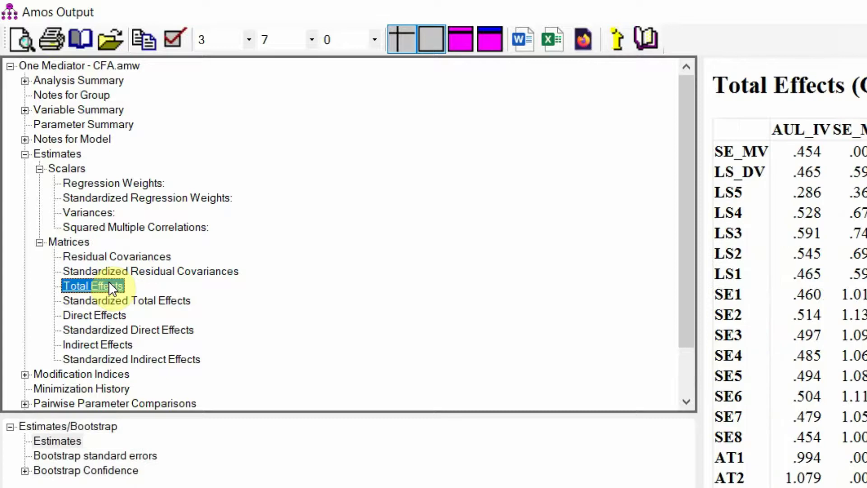
click(108, 313)
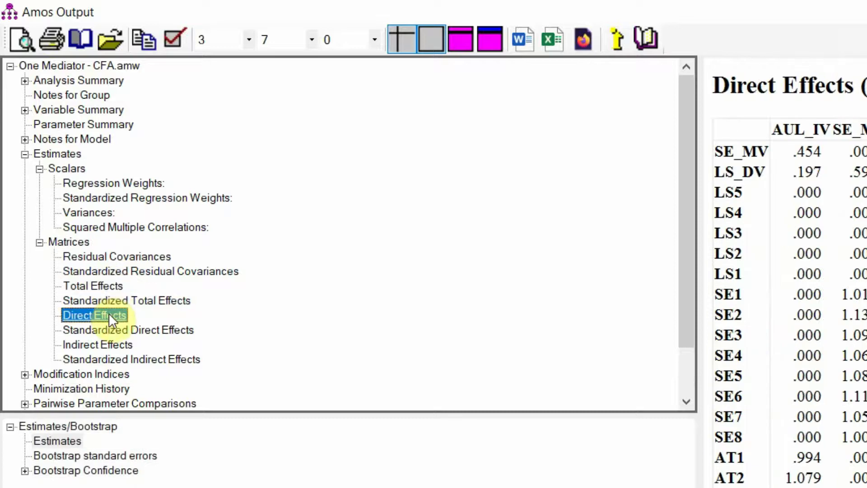
click(112, 350)
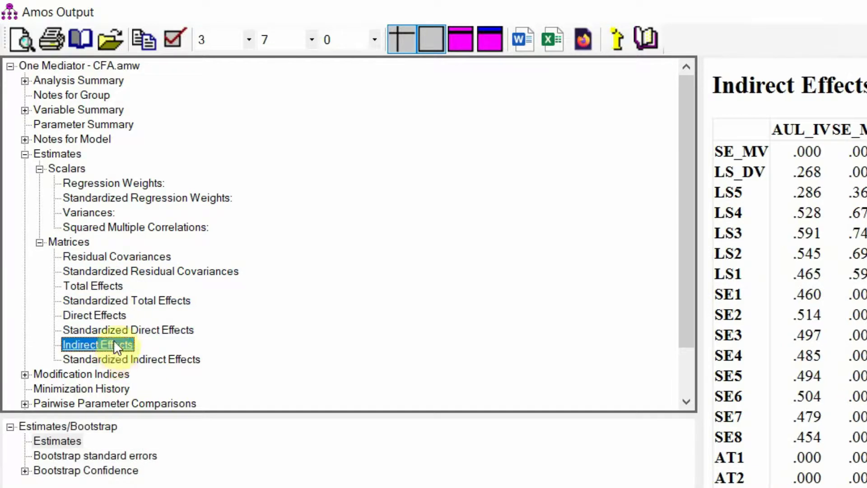
click(105, 286)
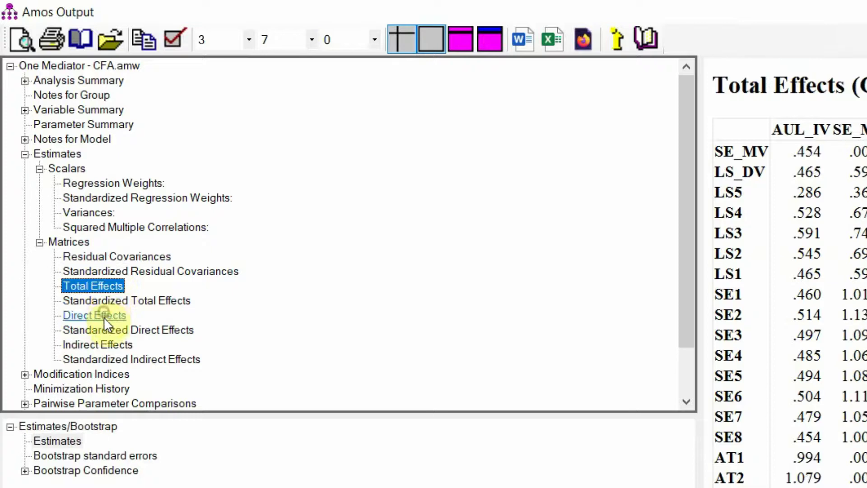
click(104, 315)
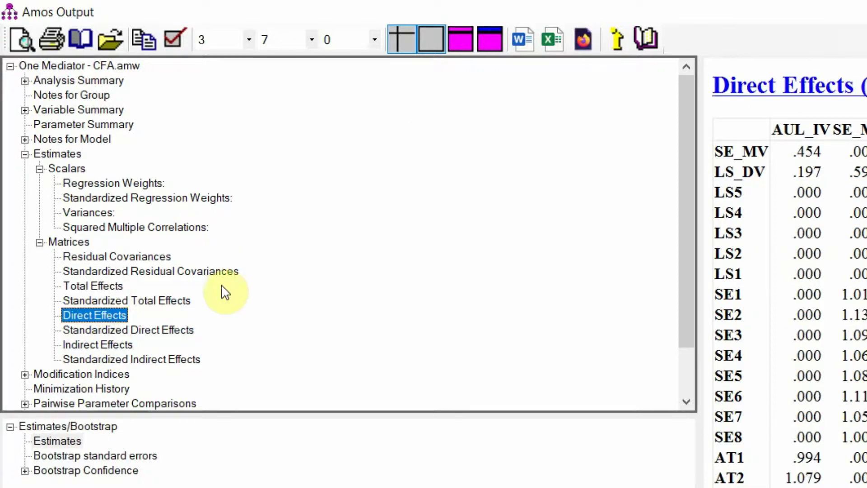
click(107, 346)
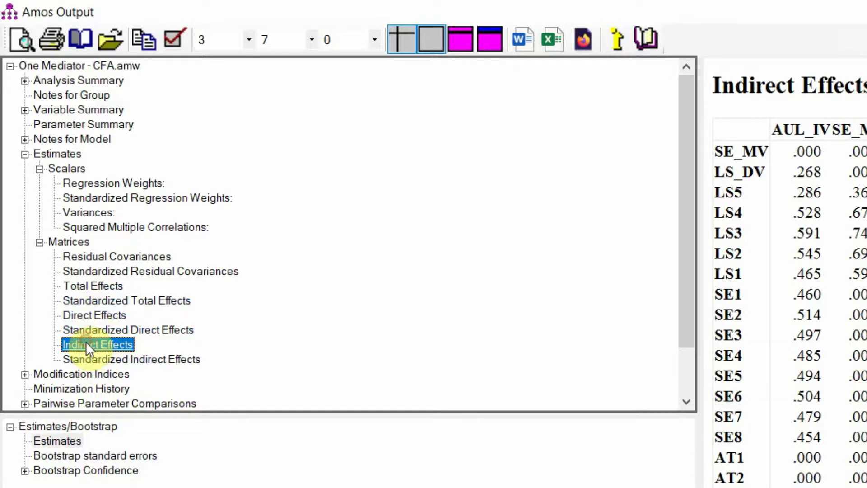
Step: Review bias-corrected bounds, bootstrap standard errors and bootstrap estimates of the indirect effects
click(67, 465)
double_click(66, 465)
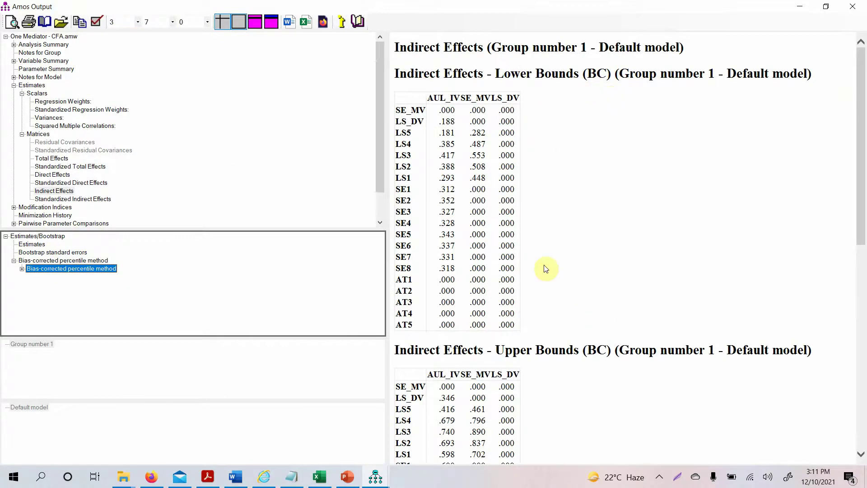
scroll(556, 267, down, 10)
scroll(596, 196, up, 10)
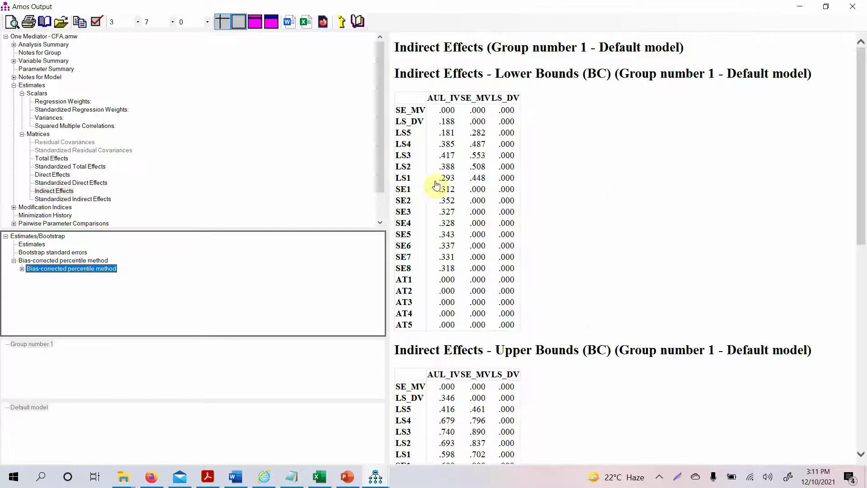
click(50, 253)
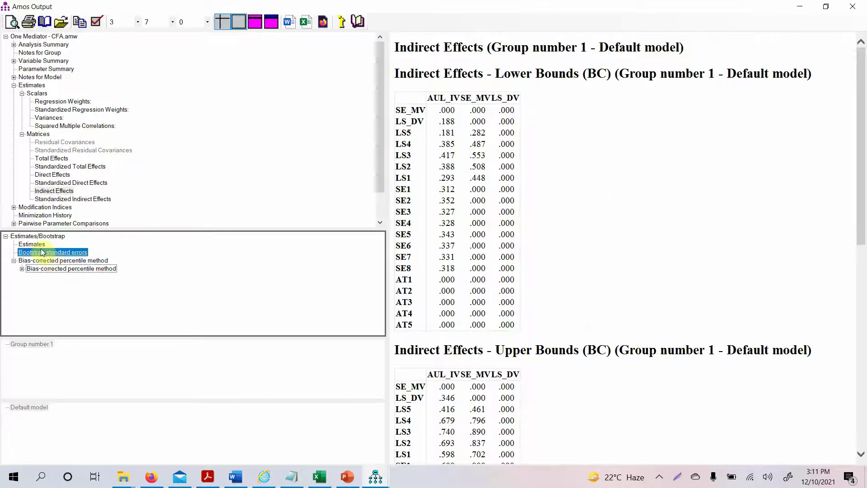
click(31, 244)
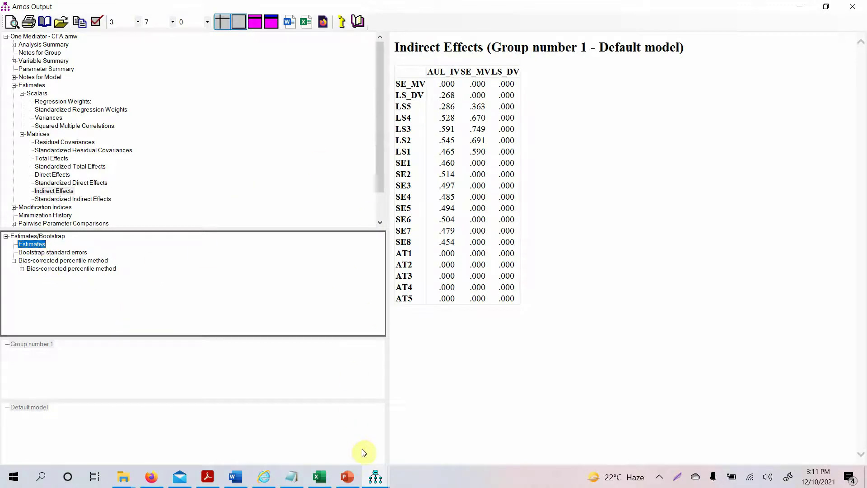
Step: Show the Analysis Properties slide in PowerPoint, then go back to the Amos results window
click(348, 477)
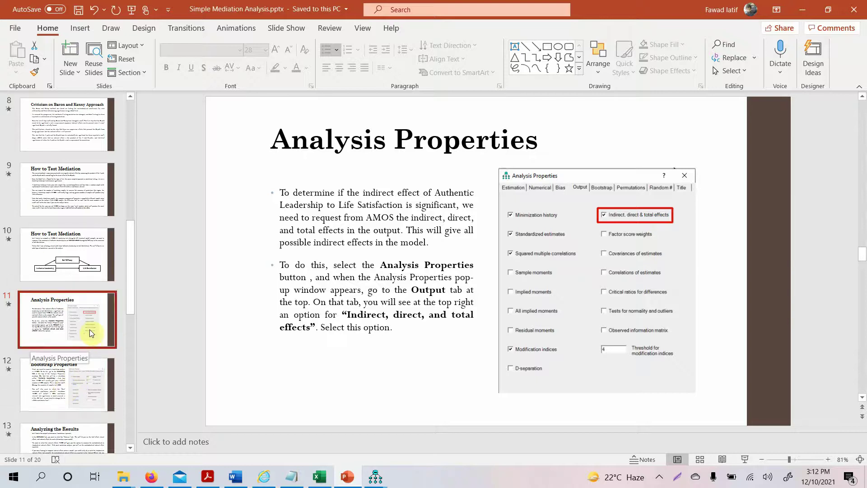
mouse_move(376, 478)
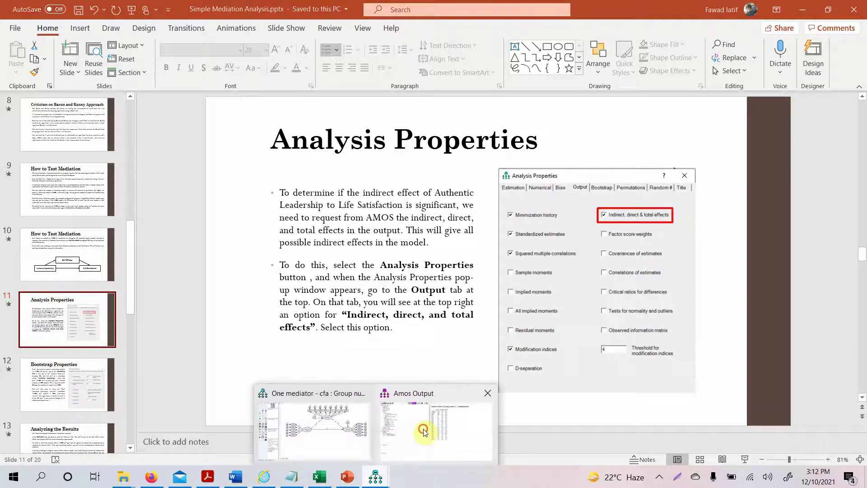
click(427, 433)
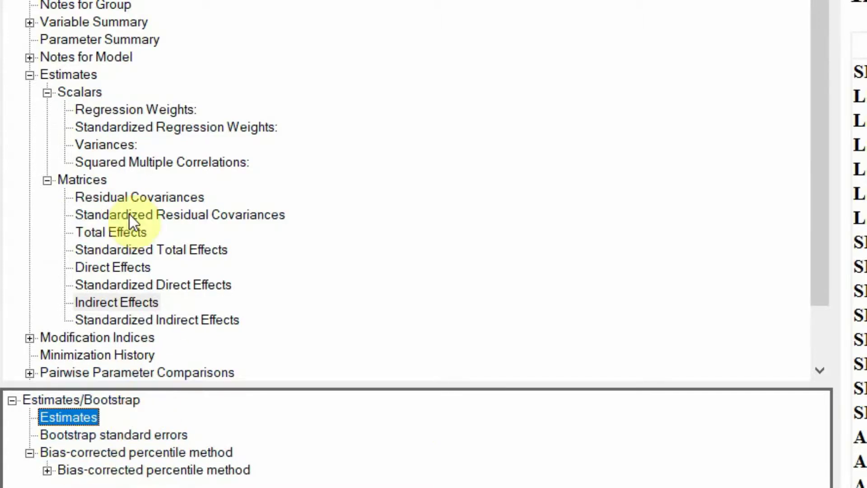
Step: Display the Indirect Effects table under Matrices in the Amos Output
click(81, 179)
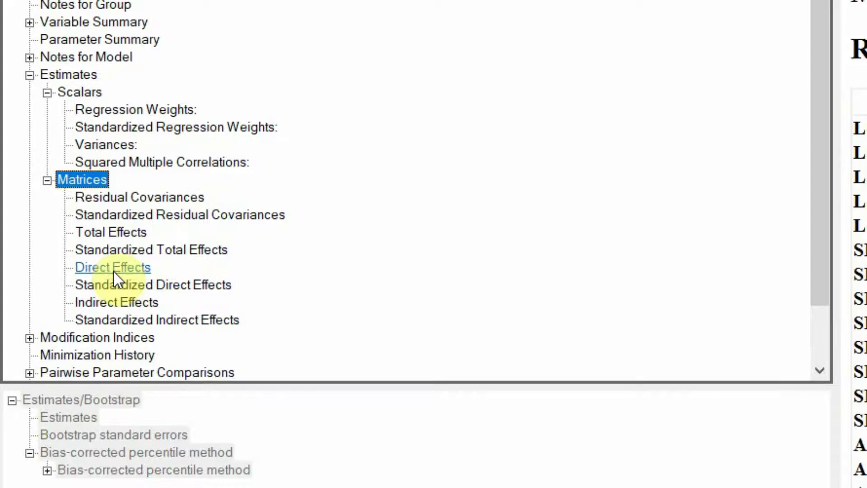
click(114, 305)
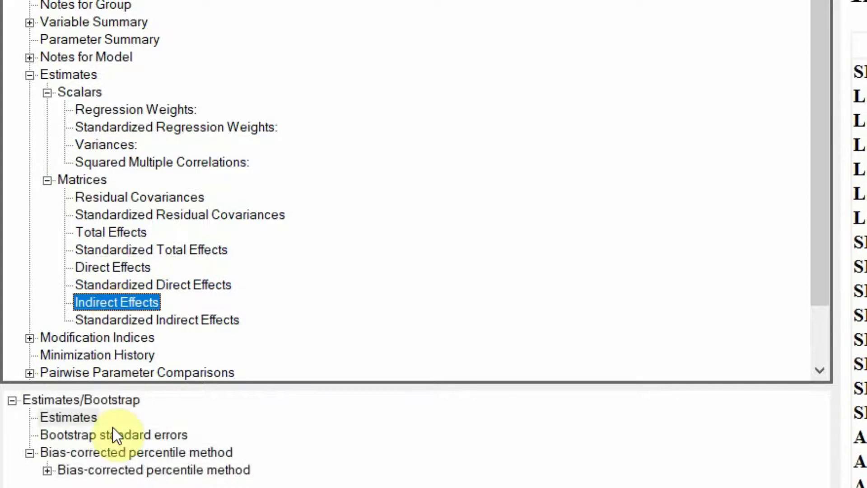